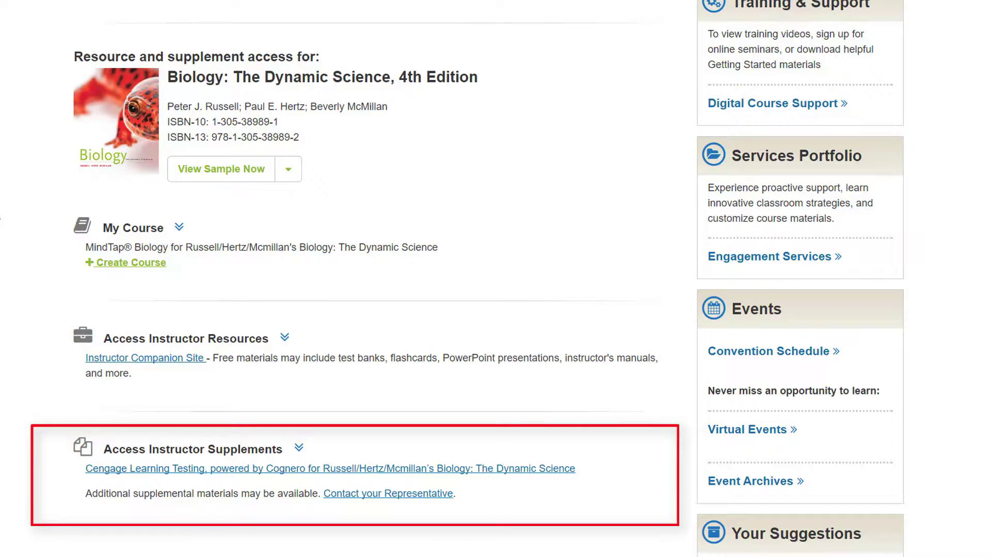
Load the Biology Chapter 01 question set in Cognero and export it as a zip download
{"action": "left_click", "coordinate": [180, 471]}
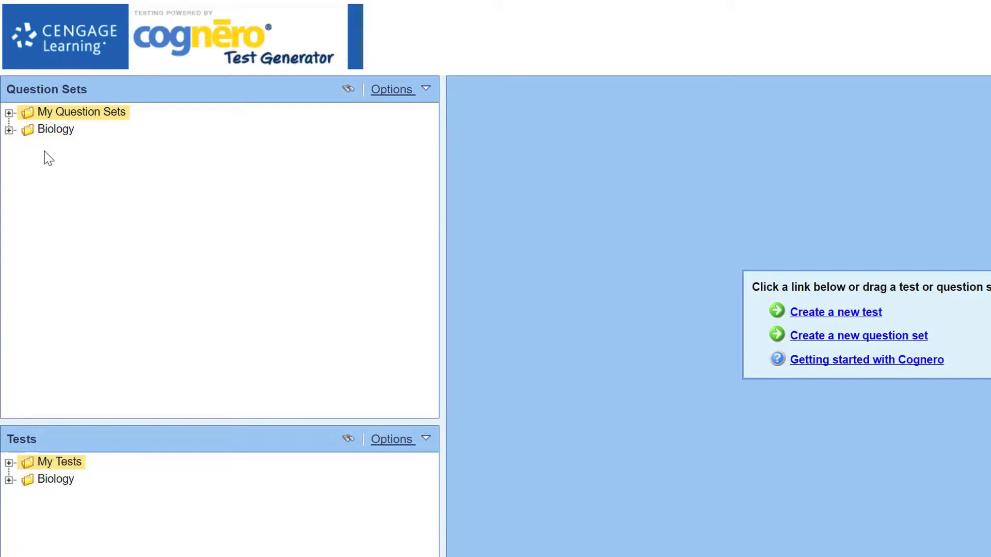
{"action": "left_click", "coordinate": [9, 130]}
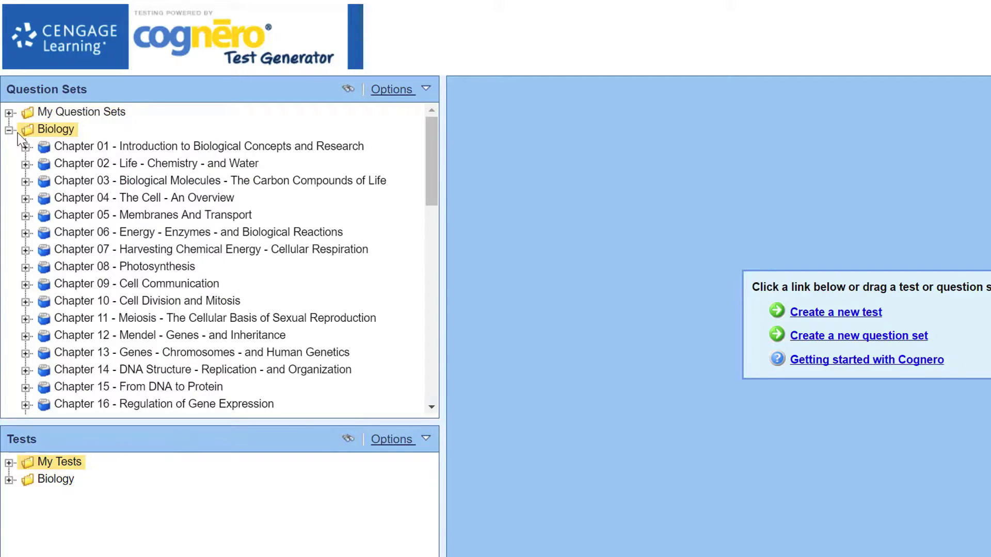
{"action": "left_click_drag", "start_coordinate": [45, 151], "coordinate": [481, 256]}
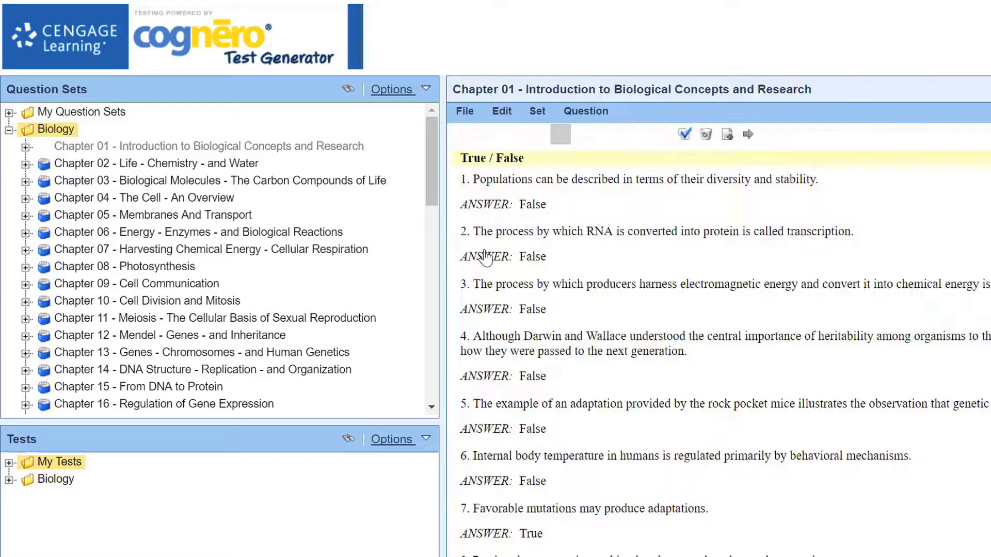
{"action": "left_click", "coordinate": [467, 113]}
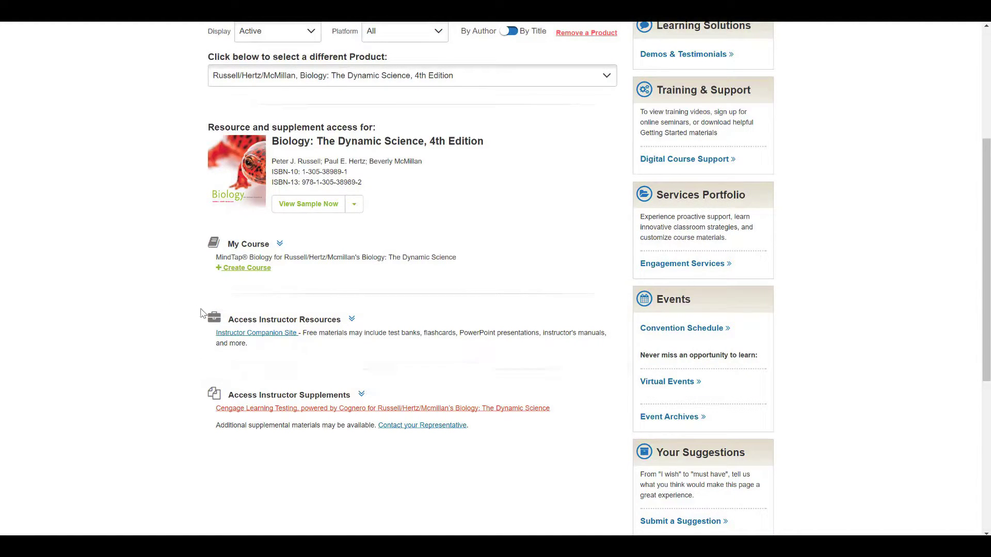
Download the Moodle 1.9-2.2 test bank zip from the book's Instructor Companion Site
{"action": "left_click", "coordinate": [226, 334]}
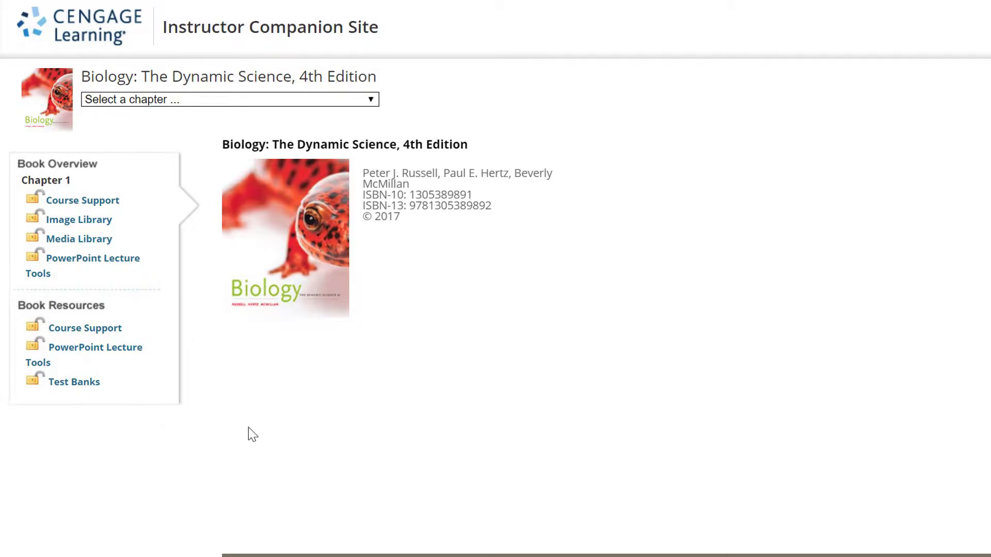
{"action": "left_click", "coordinate": [89, 387]}
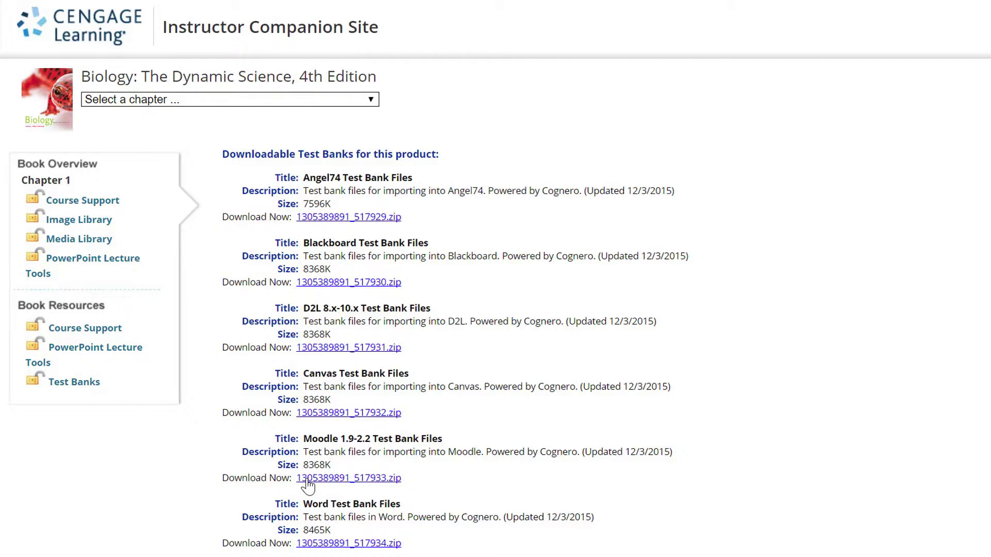
{"action": "left_click", "coordinate": [308, 479]}
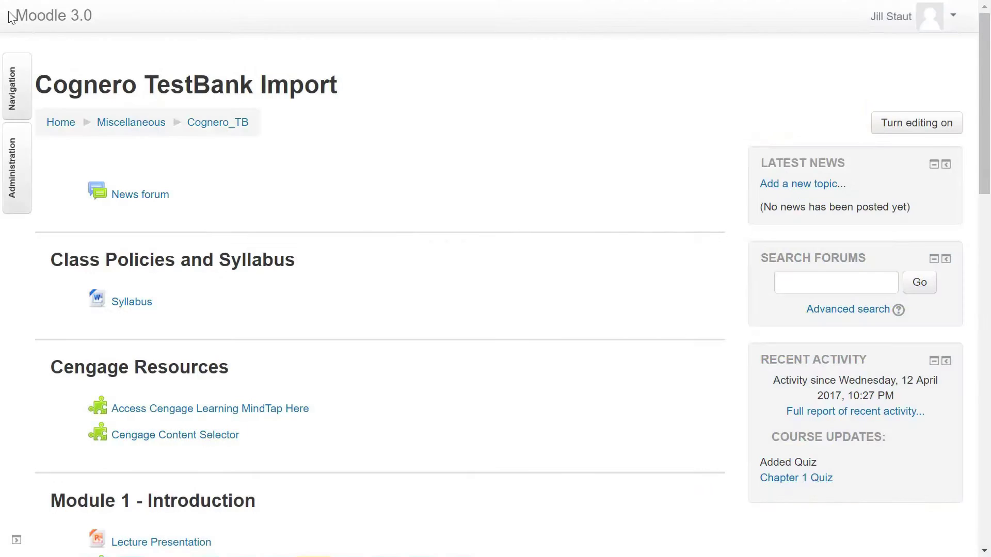
Reach the course question bank's Import page via Administration > Question bank
{"action": "left_click", "coordinate": [26, 183]}
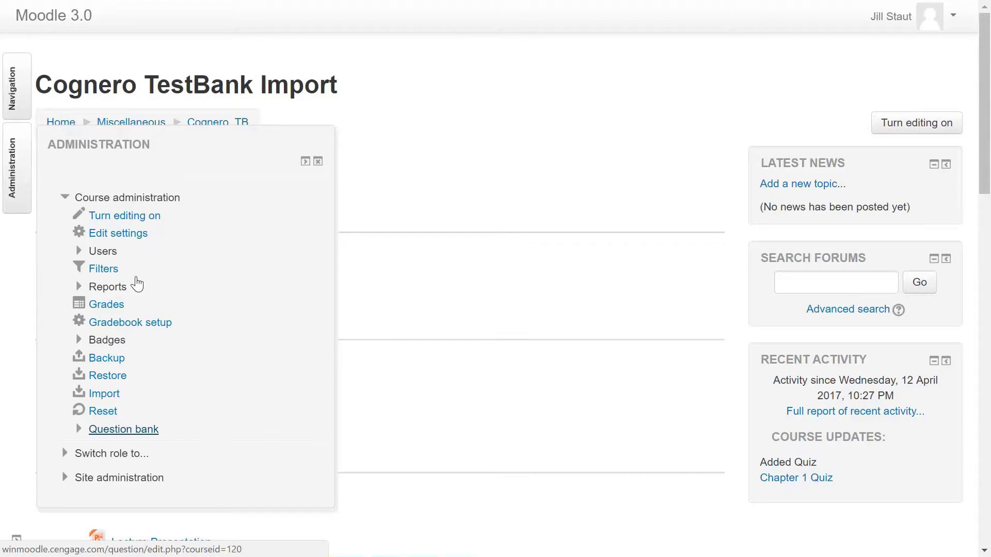
{"action": "left_click", "coordinate": [153, 430]}
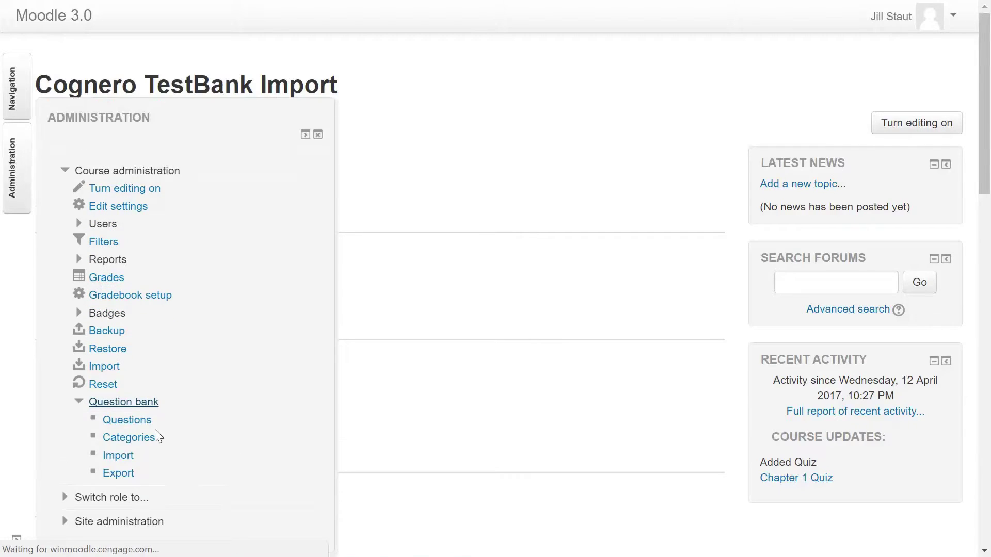
{"action": "left_click", "coordinate": [127, 458]}
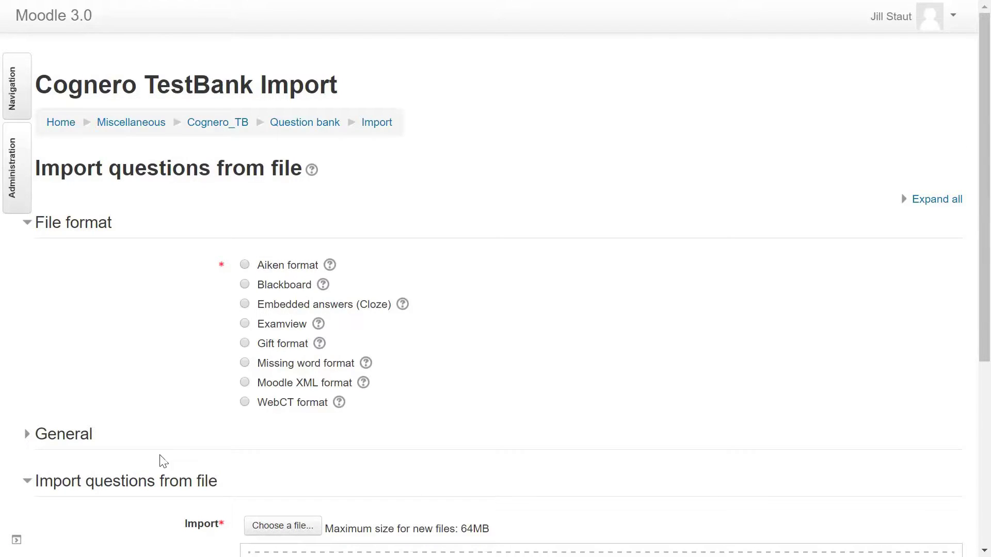
Import the Chapter 01 zip in Blackboard format, adding 86 questions to the question bank
{"action": "left_click", "coordinate": [247, 285]}
{"action": "scroll", "coordinate": [247, 287], "scroll_direction": "down", "scroll_amount": 4}
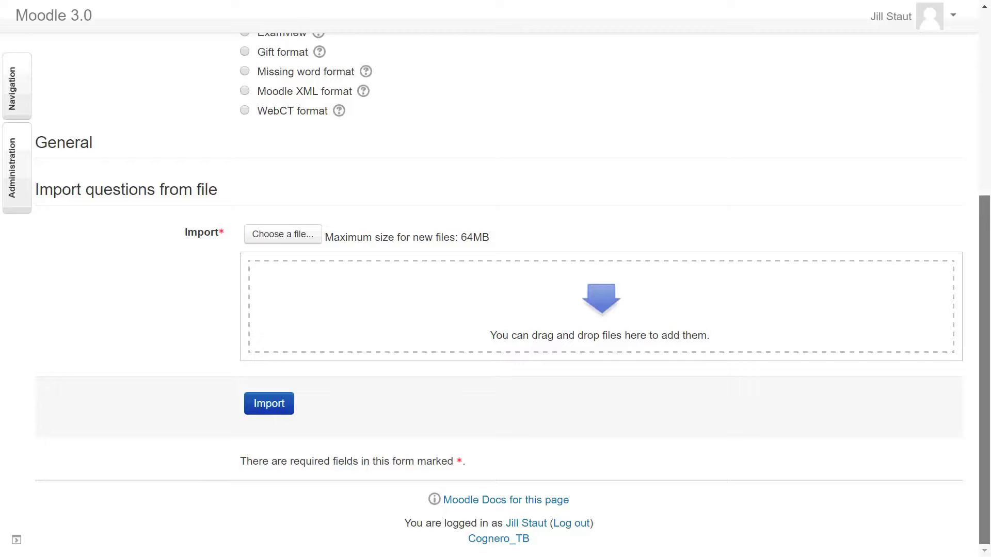
{"action": "left_click_drag", "start_coordinate": [309, 449], "coordinate": [504, 335]}
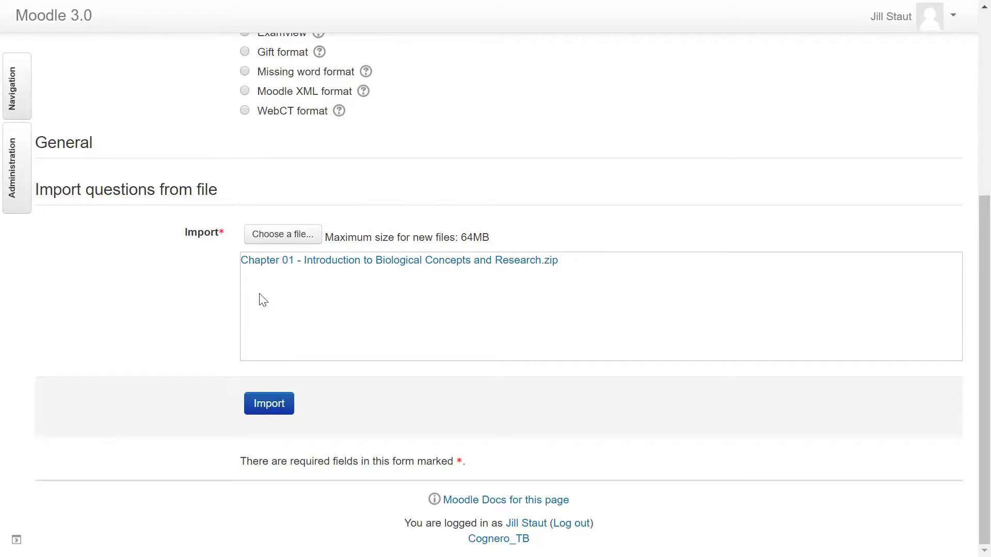
{"action": "left_click", "coordinate": [269, 403]}
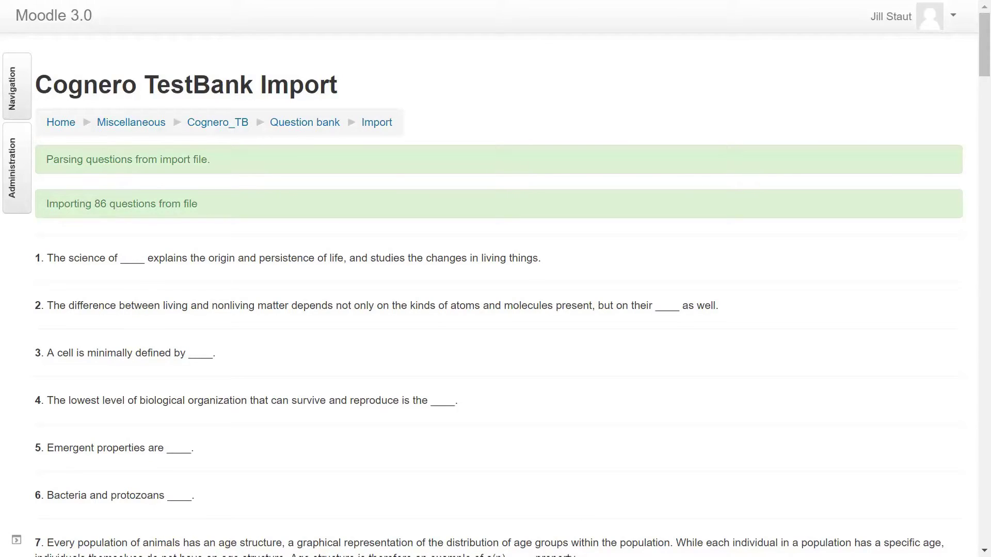
{"action": "left_click_drag", "start_coordinate": [985, 75], "coordinate": [985, 542]}
{"action": "left_click", "coordinate": [517, 457]}
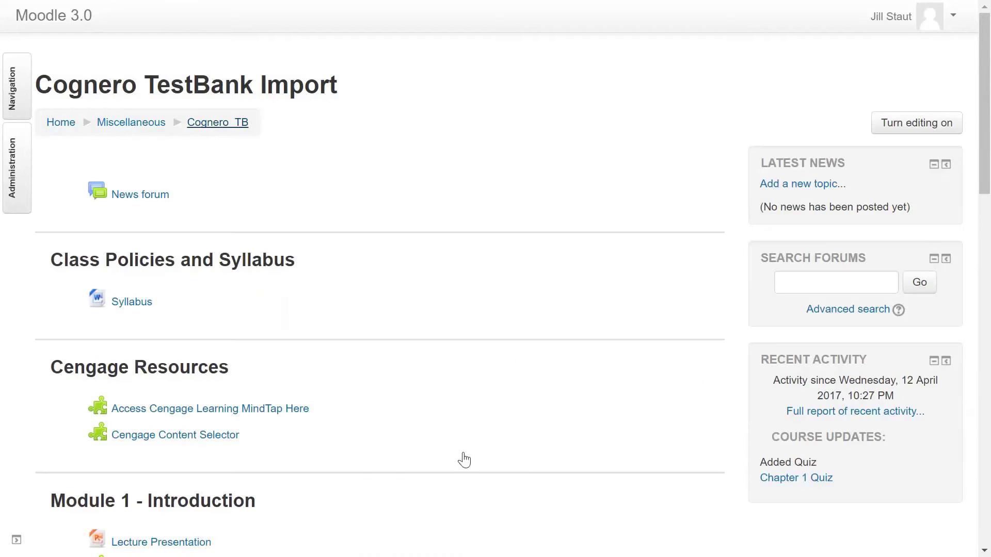
Turn course editing on and start a new Quiz activity in Module 2
{"action": "left_click", "coordinate": [211, 126]}
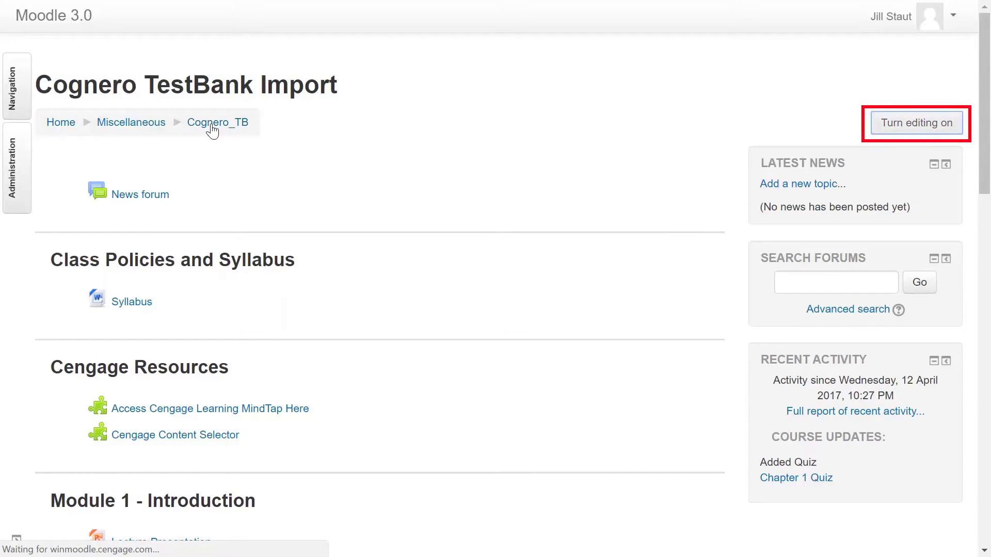
{"action": "left_click", "coordinate": [901, 128]}
{"action": "left_click_drag", "start_coordinate": [988, 146], "coordinate": [988, 202]}
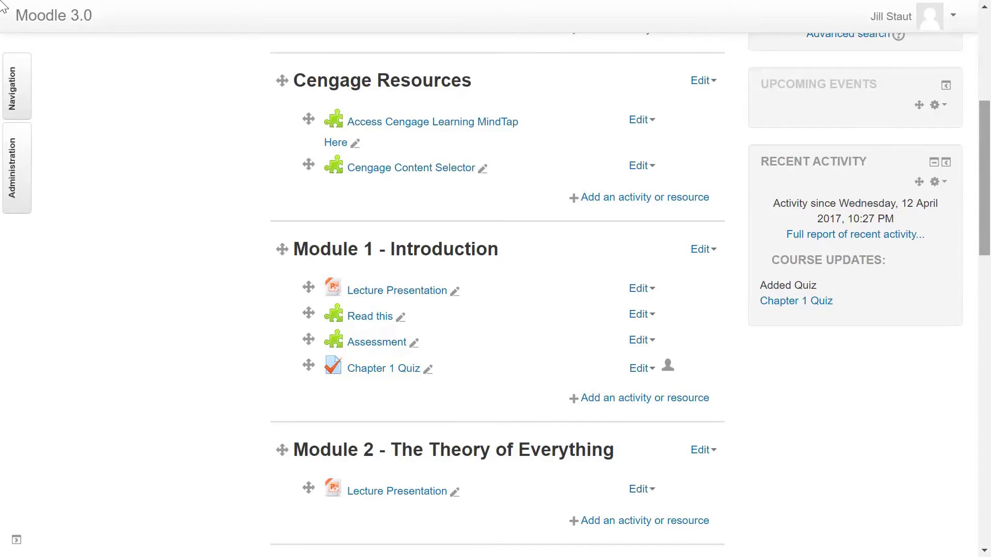
{"action": "left_click", "coordinate": [565, 519]}
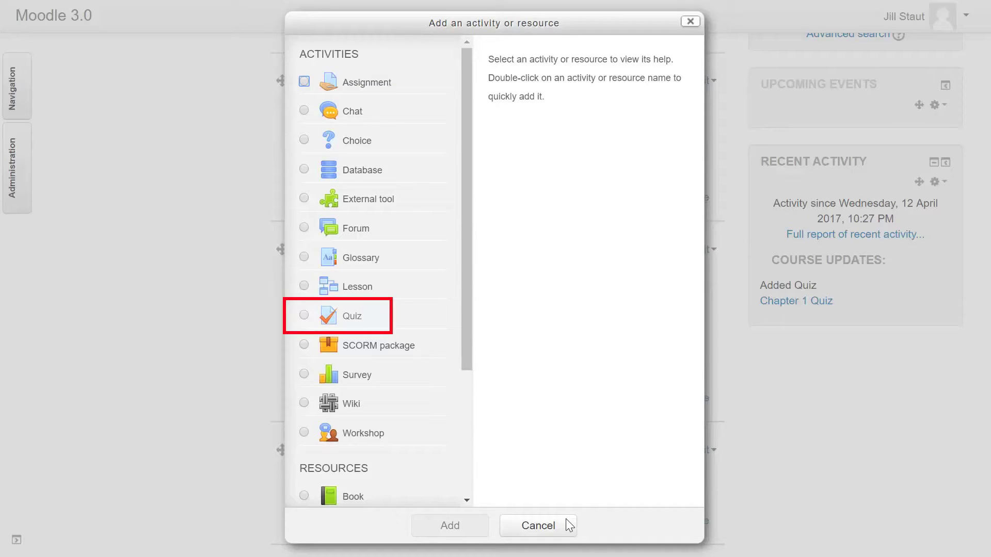
{"action": "left_click", "coordinate": [302, 315]}
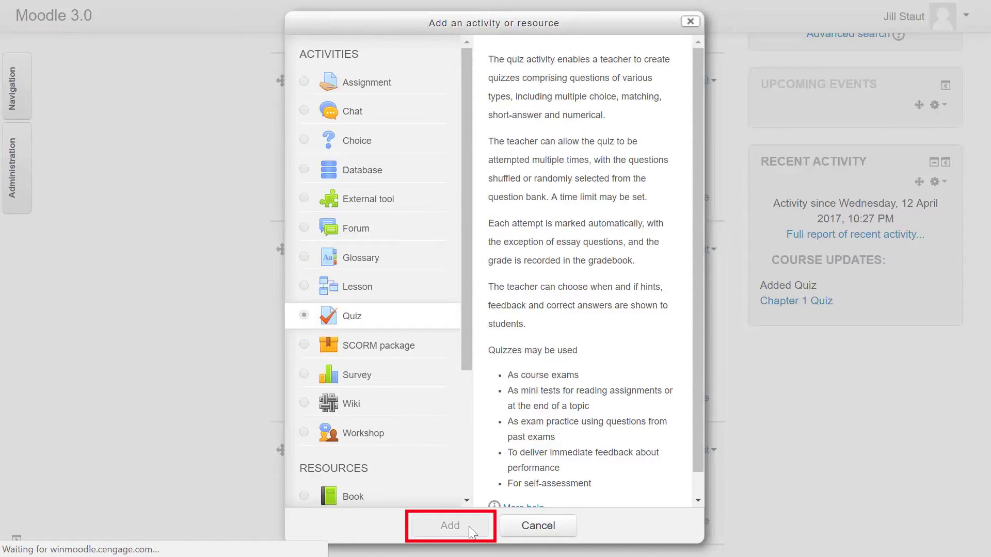
{"action": "type", "text": "My New "}
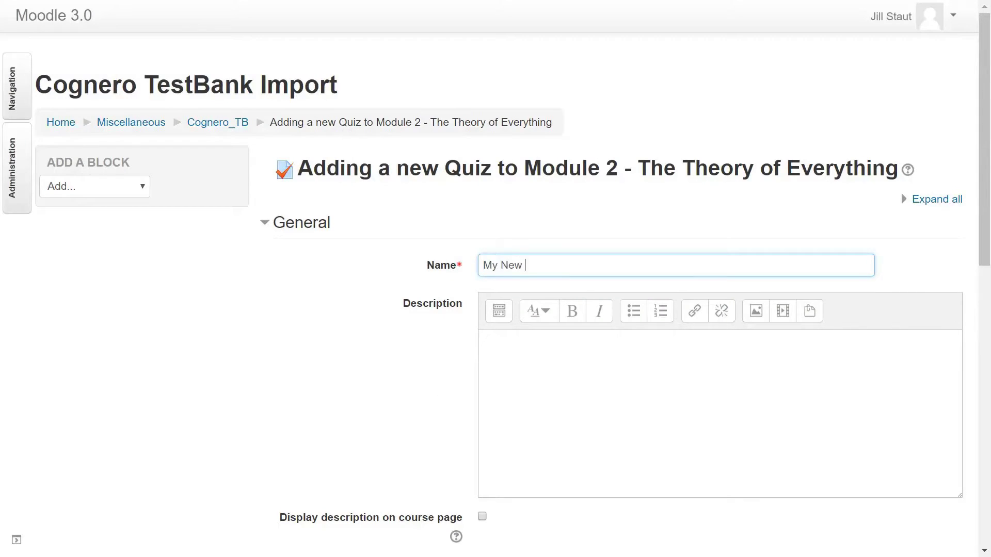
{"action": "type", "text": "Quiz"}
{"action": "scroll", "coordinate": [989, 266], "scroll_direction": "down", "scroll_amount": 1}
{"action": "left_click_drag", "start_coordinate": [988, 265], "coordinate": [988, 540]}
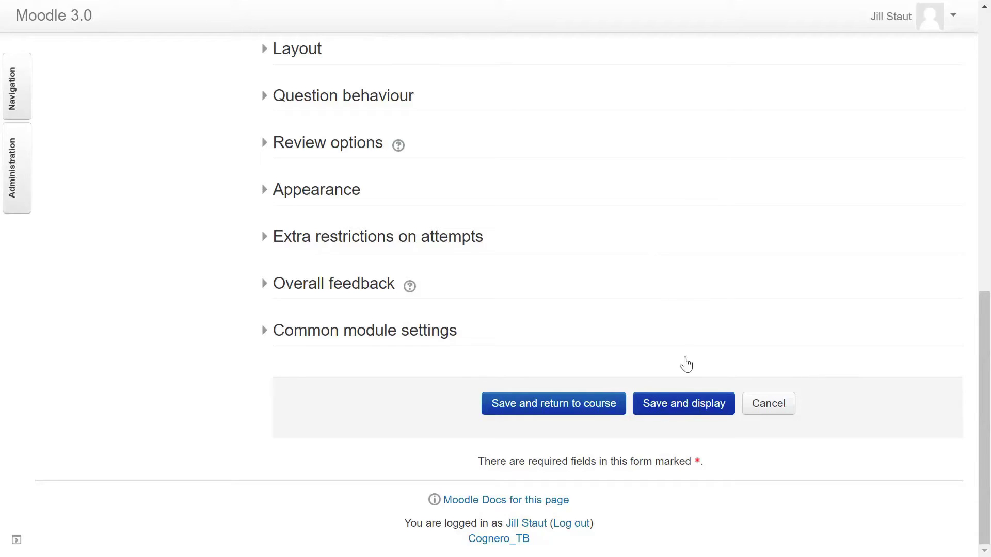
Save the quiz named 'My New Quiz' and display its empty editing page
{"action": "left_click", "coordinate": [684, 404]}
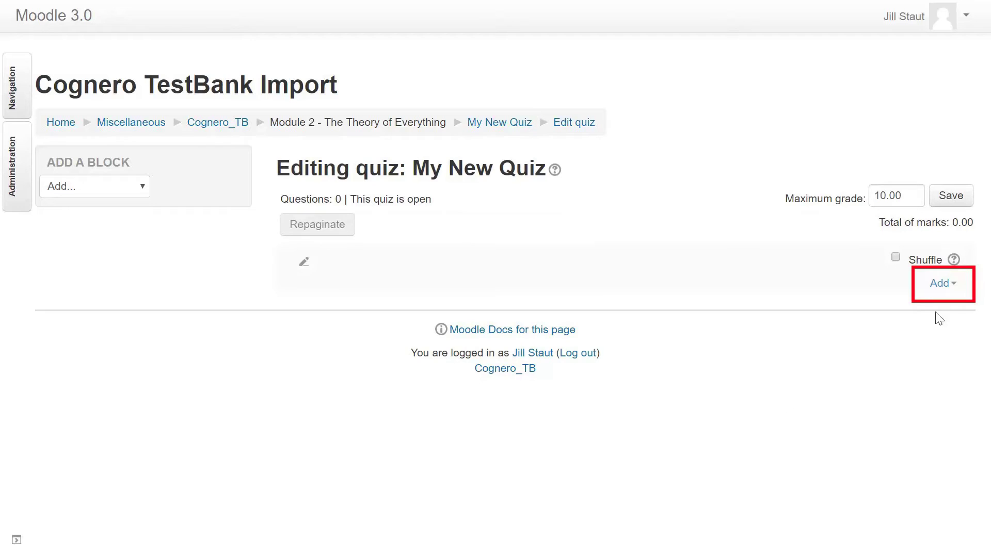
Add questions from the question bank, showing the Chapter 01 category's 86 questions
{"action": "left_click", "coordinate": [939, 286]}
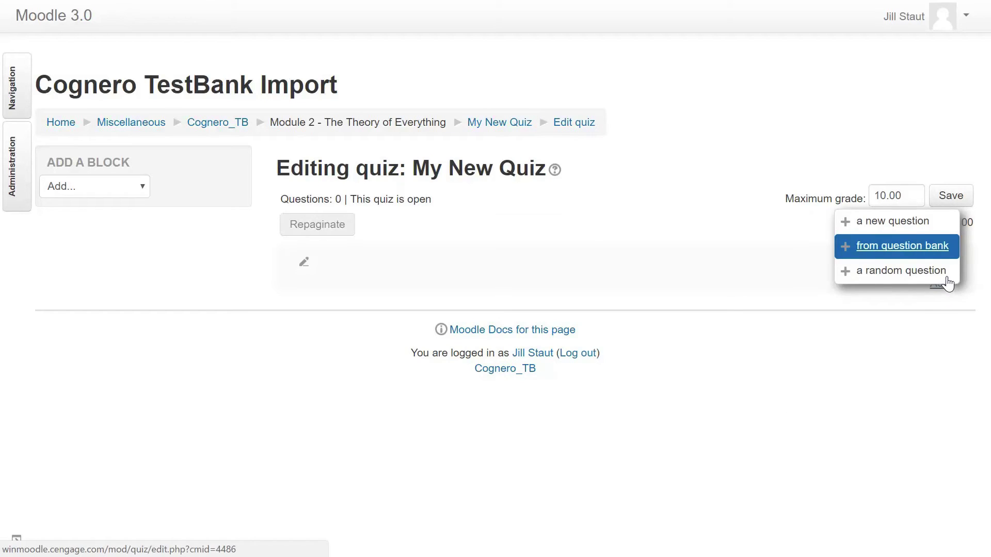
{"action": "left_click", "coordinate": [948, 256]}
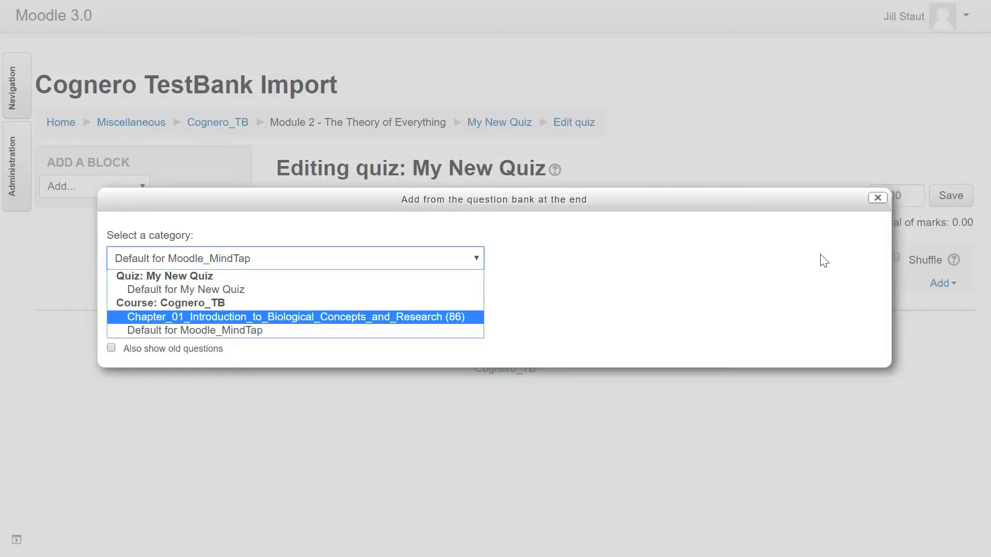